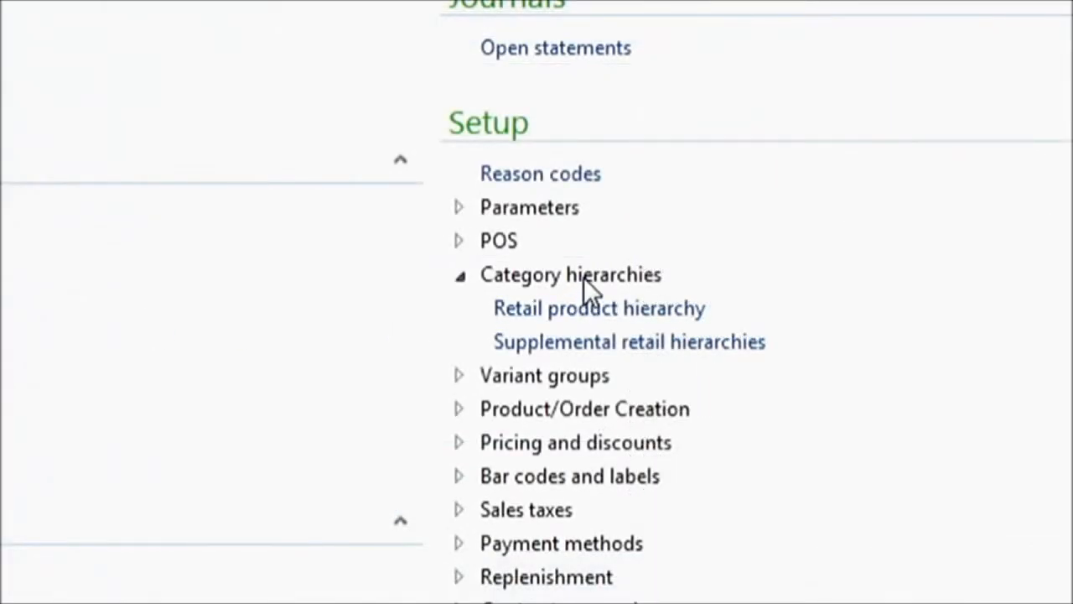
Step: Open the retail product hierarchy and select Children's Shirts under Apparel and Footwear, Apparel, Children's Apparel
{"action": "left_click", "coordinate": [587, 310]}
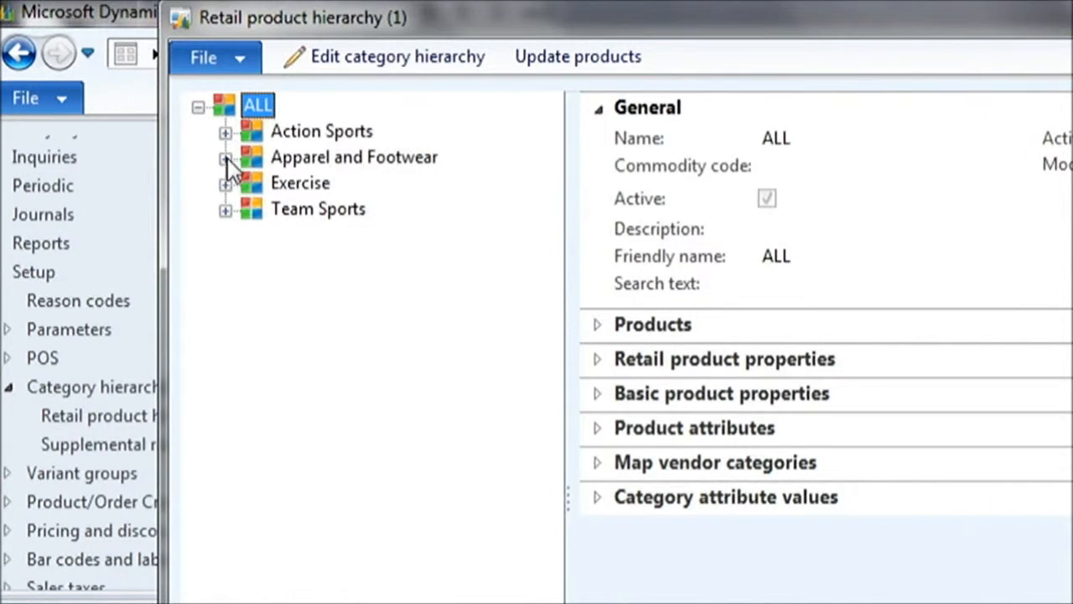
{"action": "left_click", "coordinate": [226, 157]}
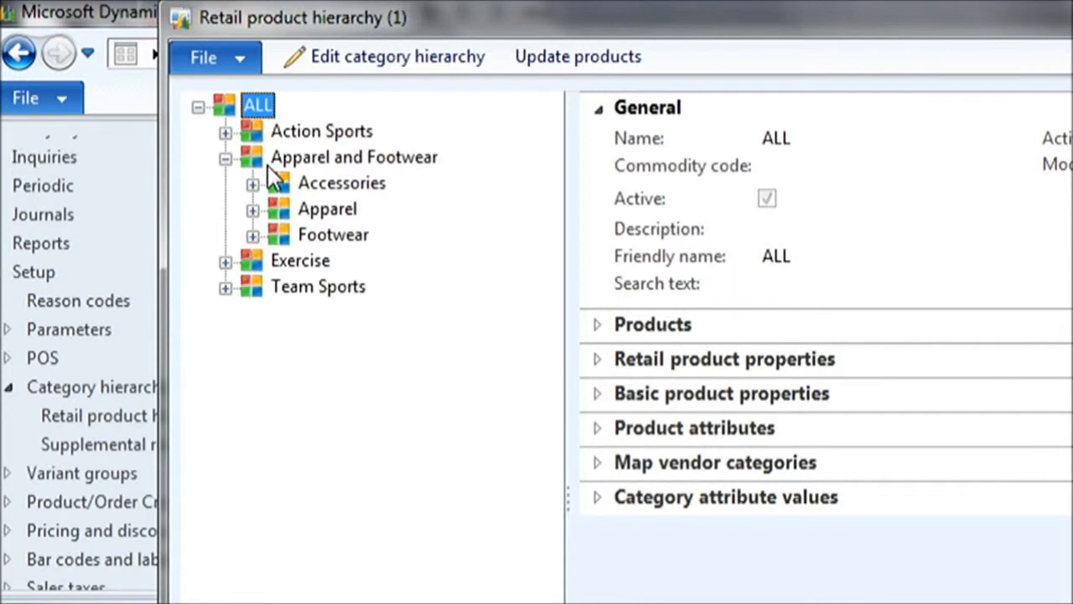
{"action": "left_click", "coordinate": [252, 210]}
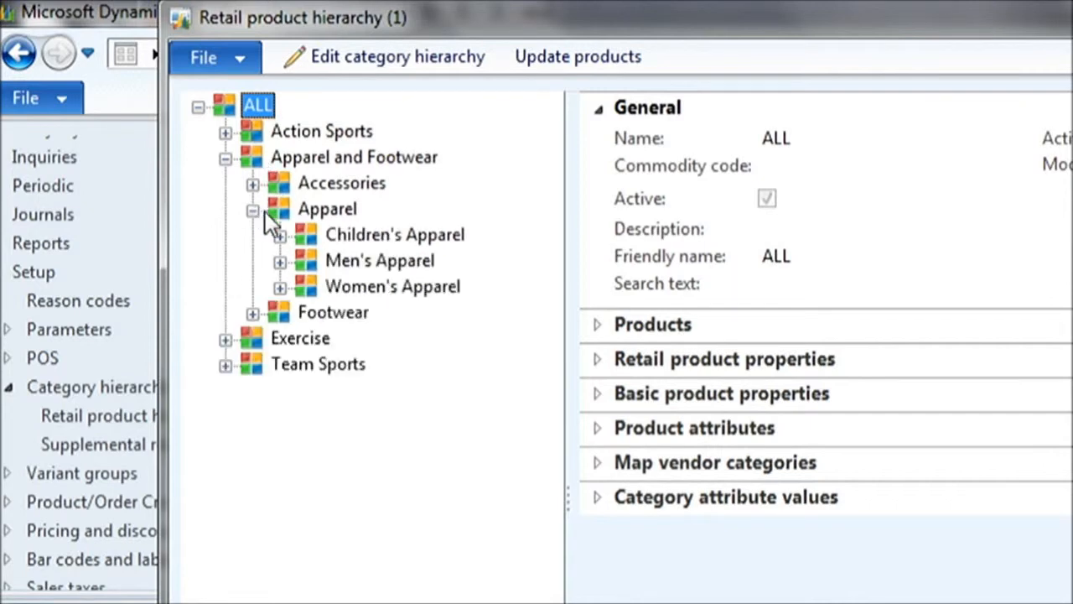
{"action": "left_click", "coordinate": [280, 236]}
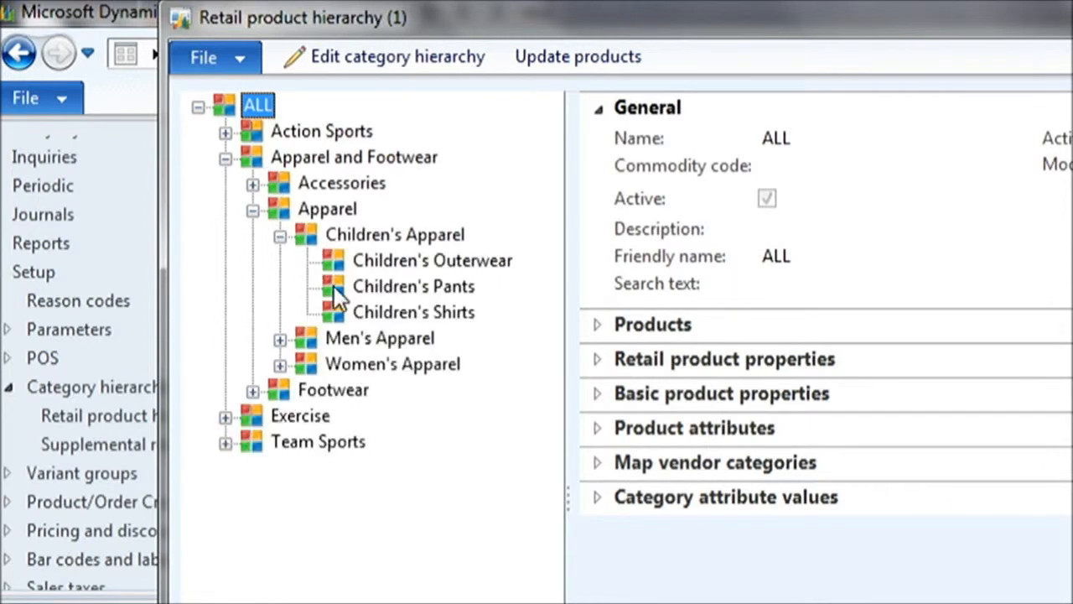
{"action": "left_click", "coordinate": [368, 311]}
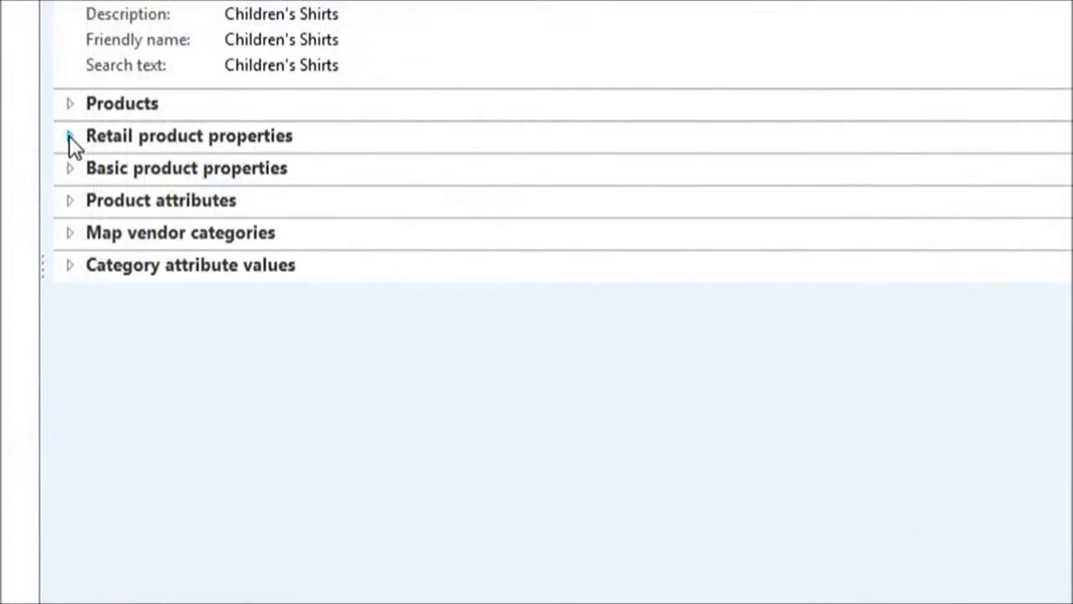
Step: Review the retail product properties, basic product properties and vendor category mapping of Children's Shirts, and close the hierarchy
{"action": "left_click", "coordinate": [71, 137]}
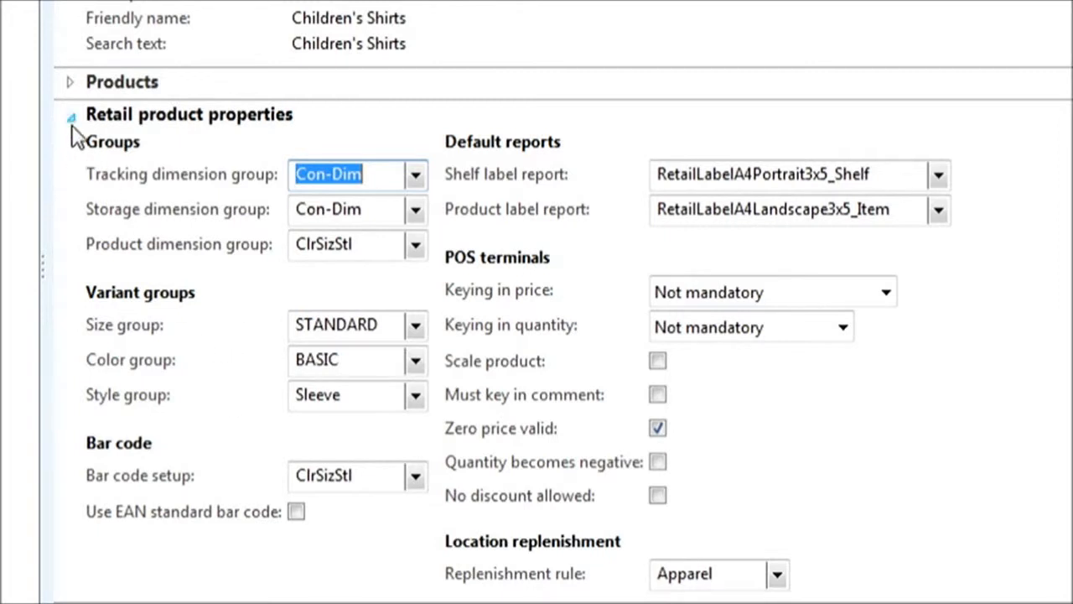
{"action": "left_click", "coordinate": [70, 115]}
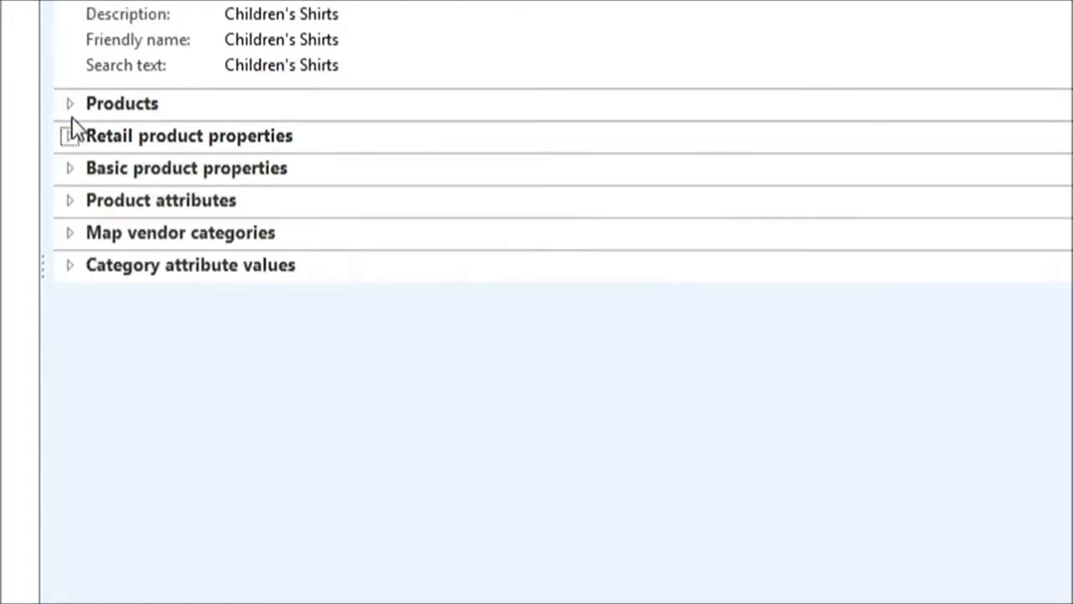
{"action": "left_click", "coordinate": [69, 169]}
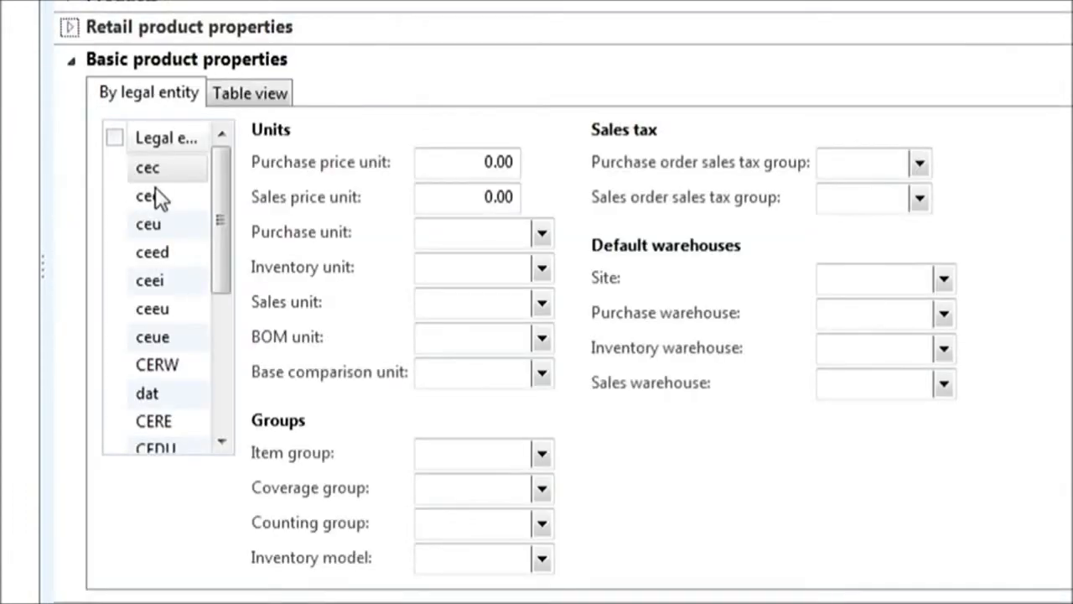
{"action": "left_click", "coordinate": [74, 61]}
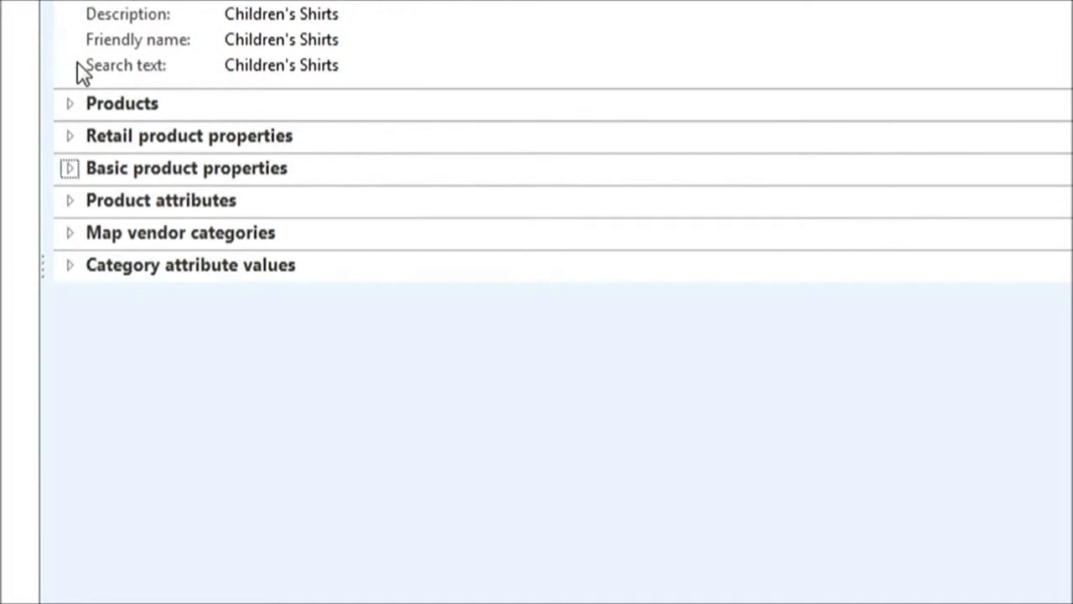
{"action": "left_click", "coordinate": [70, 233]}
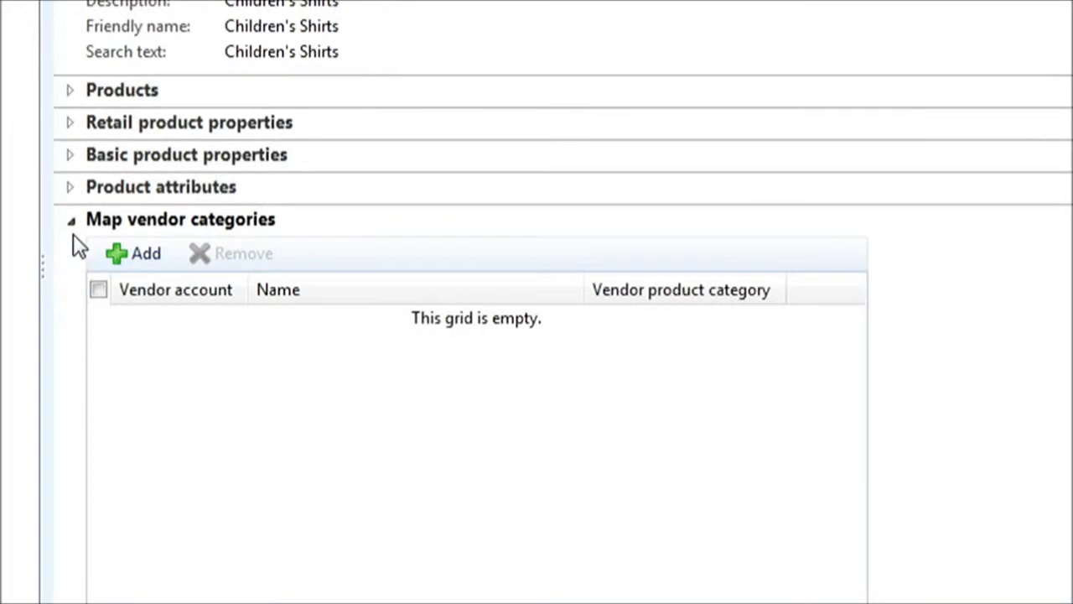
{"action": "left_click", "coordinate": [72, 224]}
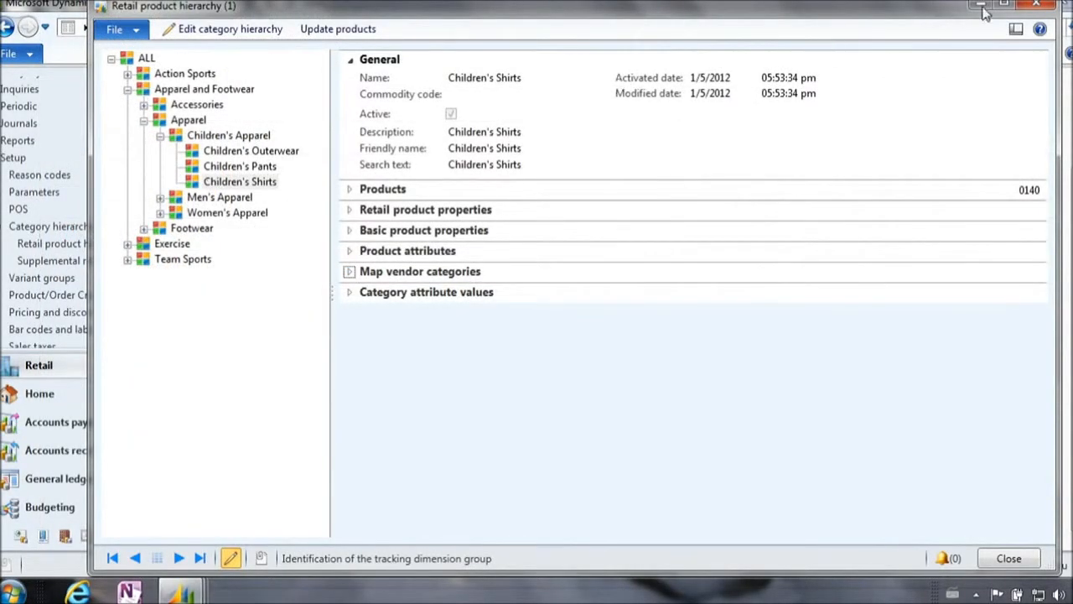
{"action": "left_click", "coordinate": [1037, 7]}
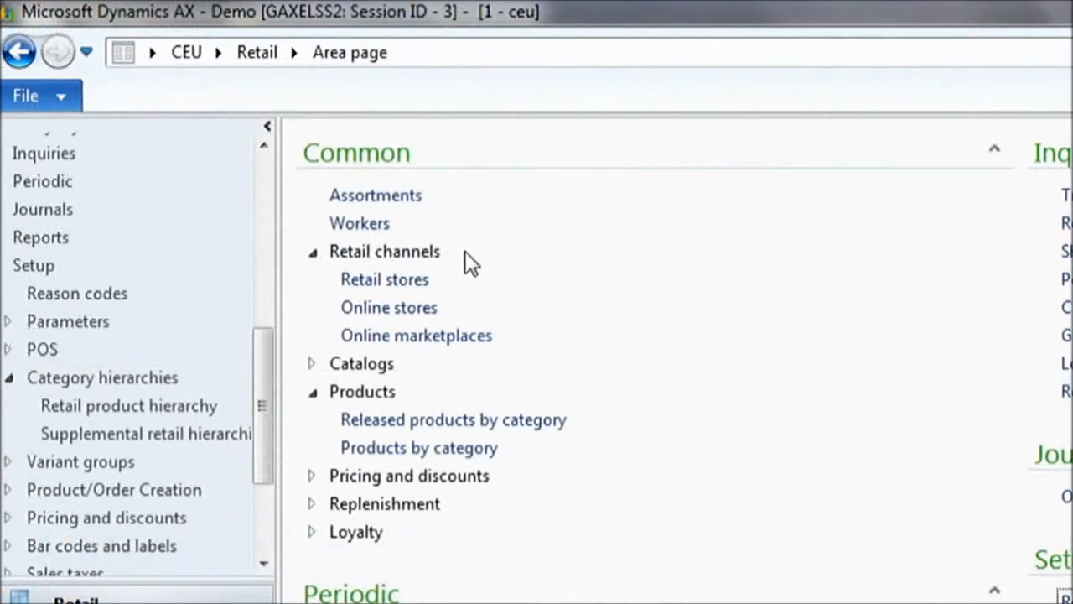
Step: Open the Base assortment from the retail assortments list and review its retail channels and product lines
{"action": "left_click", "coordinate": [385, 199]}
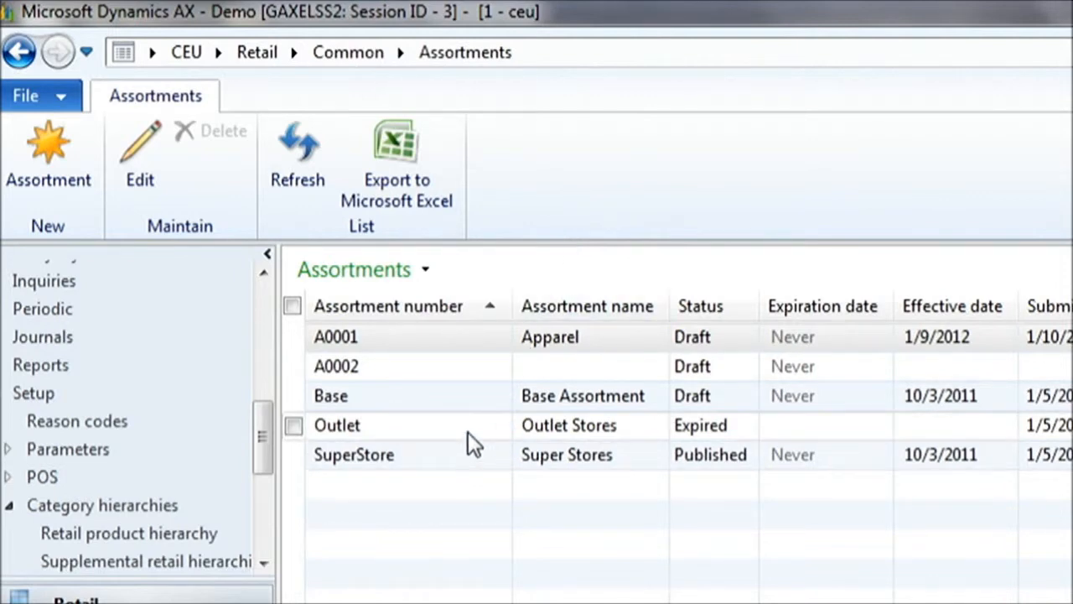
{"action": "left_click", "coordinate": [430, 398]}
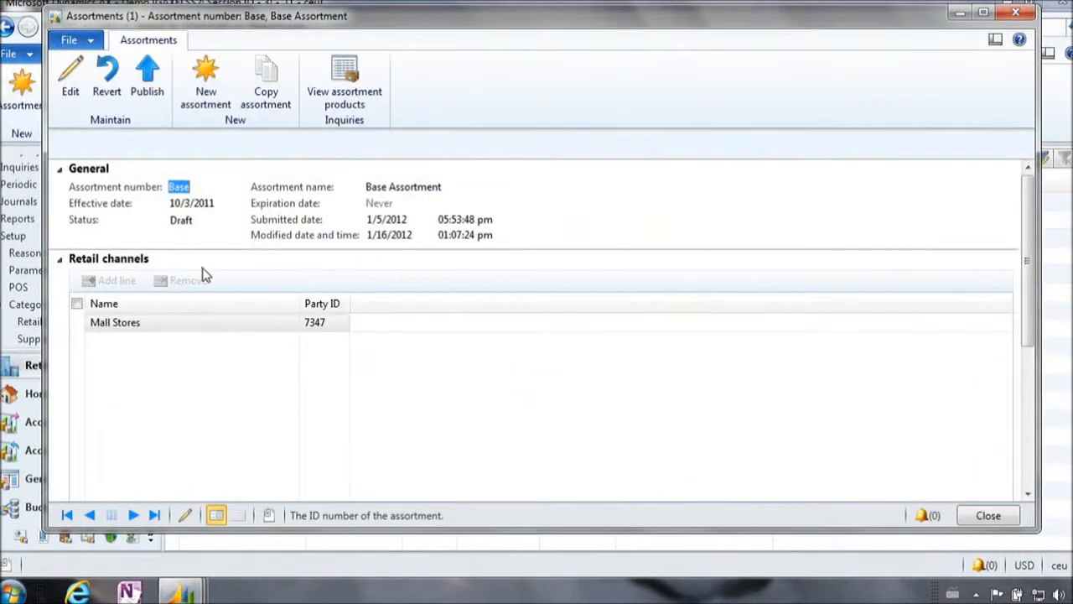
{"action": "scroll", "coordinate": [1030, 258], "scroll_direction": "down", "scroll_amount": 1}
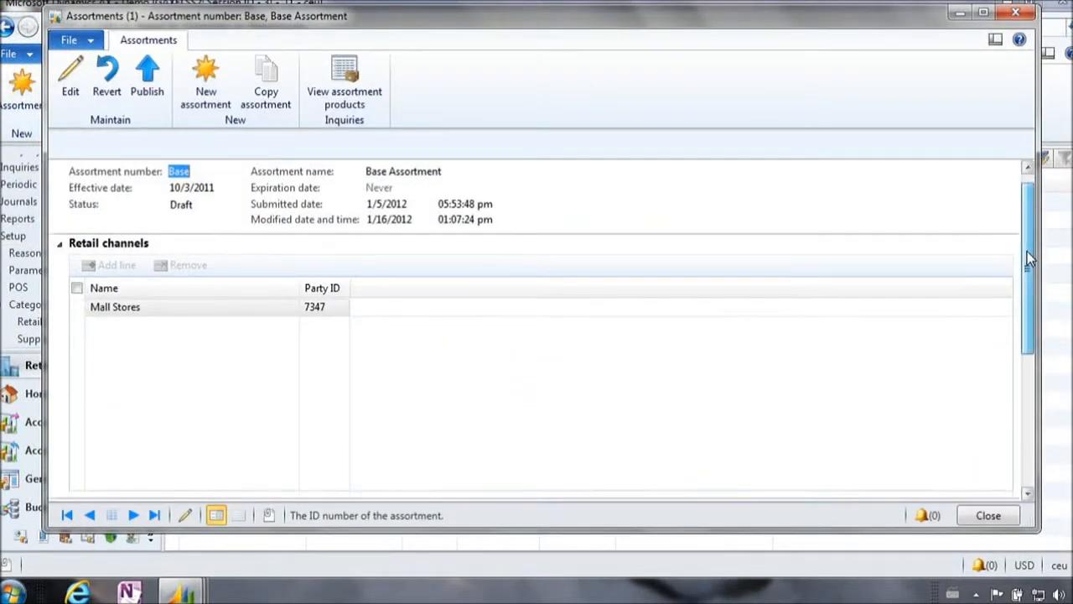
{"action": "scroll", "coordinate": [1029, 258], "scroll_direction": "down", "scroll_amount": 3}
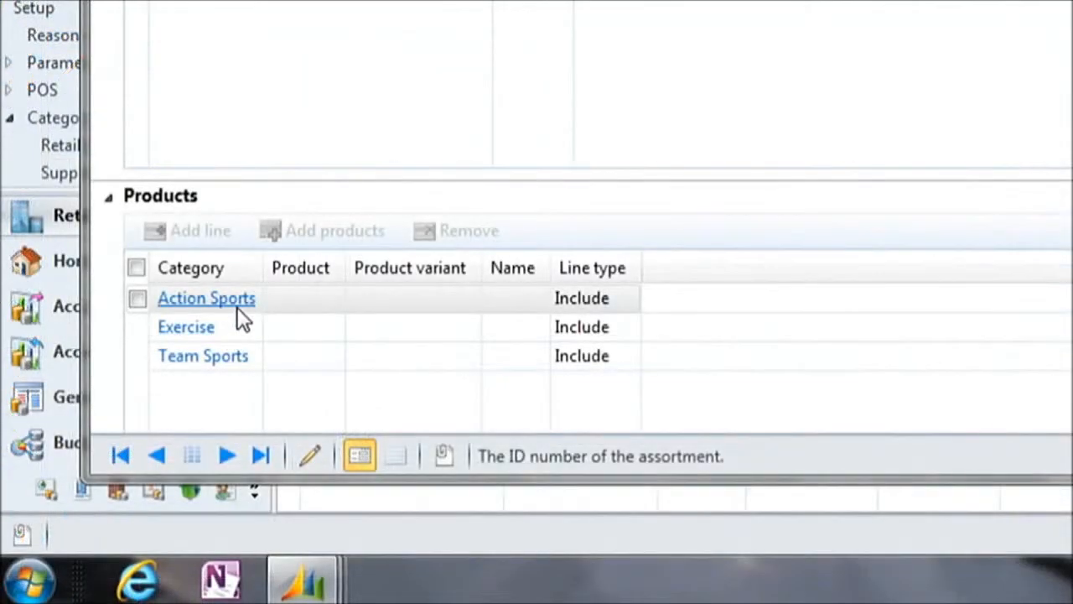
{"action": "mouse_move", "coordinate": [140, 422]}
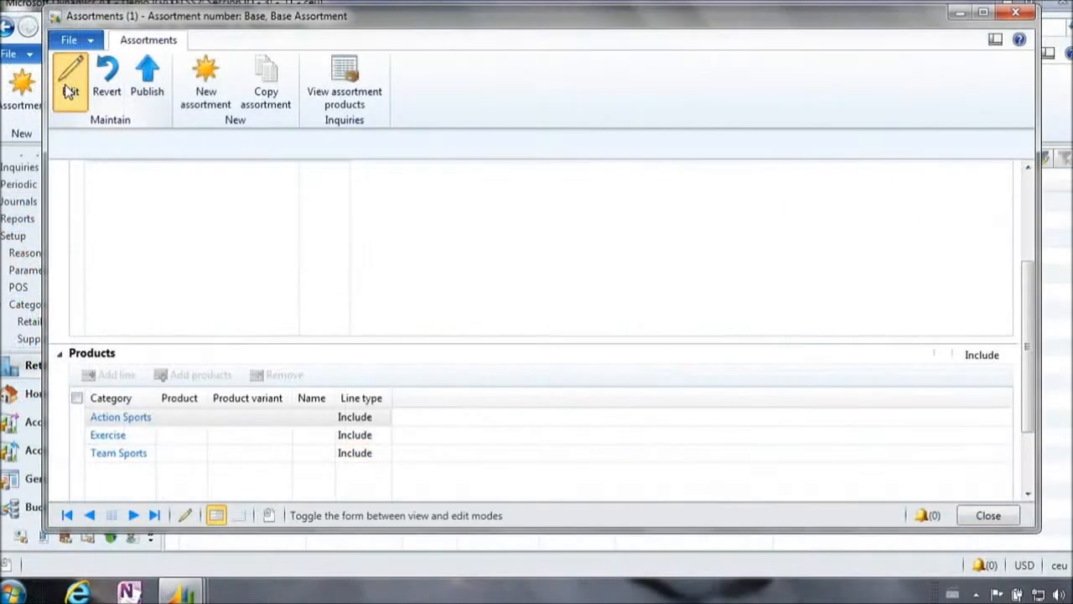
Step: Switch the Base assortment to edit mode and add a product line for the Apparel and Footwear category
{"action": "left_click", "coordinate": [70, 77]}
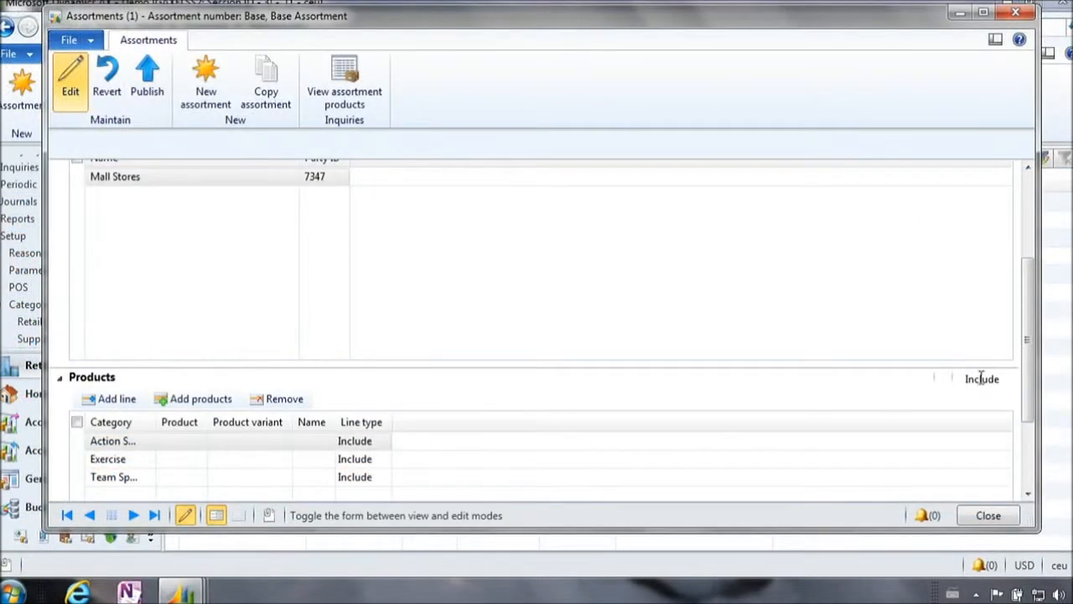
{"action": "scroll", "coordinate": [1030, 323], "scroll_direction": "down", "scroll_amount": 3}
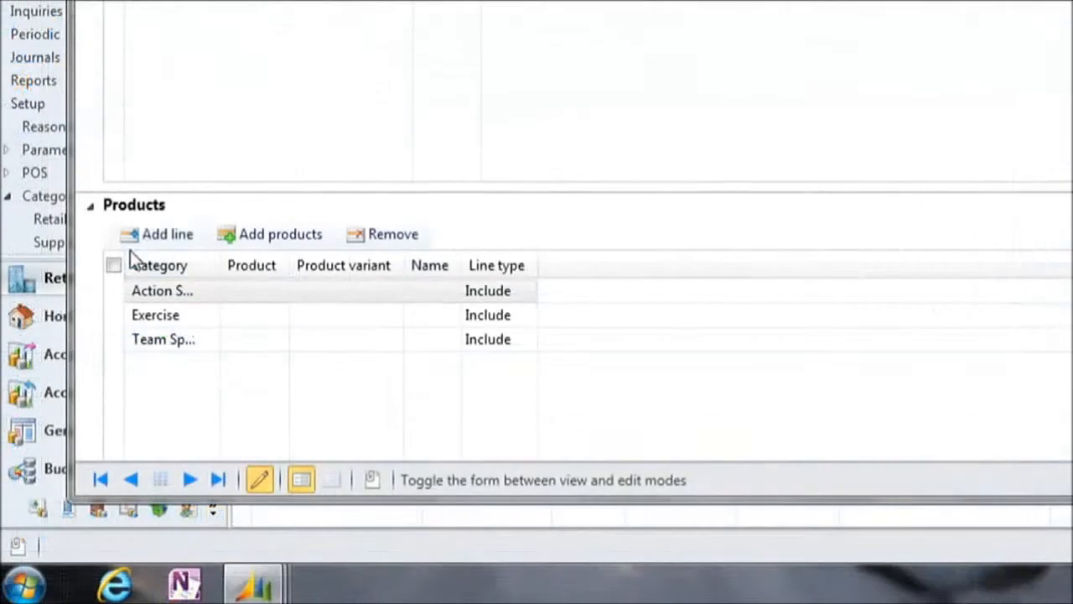
{"action": "left_click", "coordinate": [100, 335]}
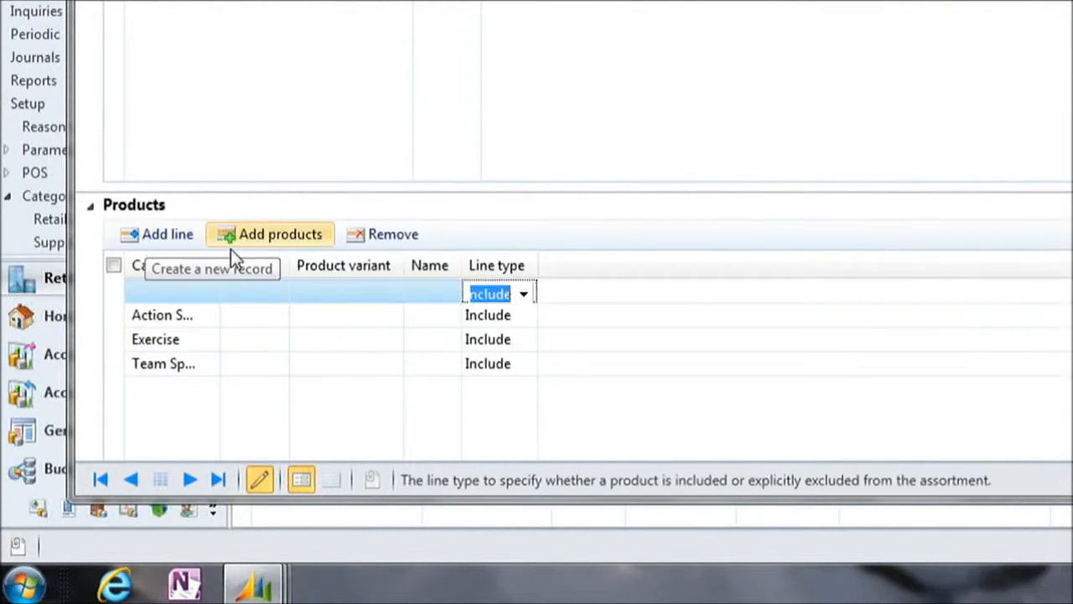
{"action": "left_click", "coordinate": [175, 290]}
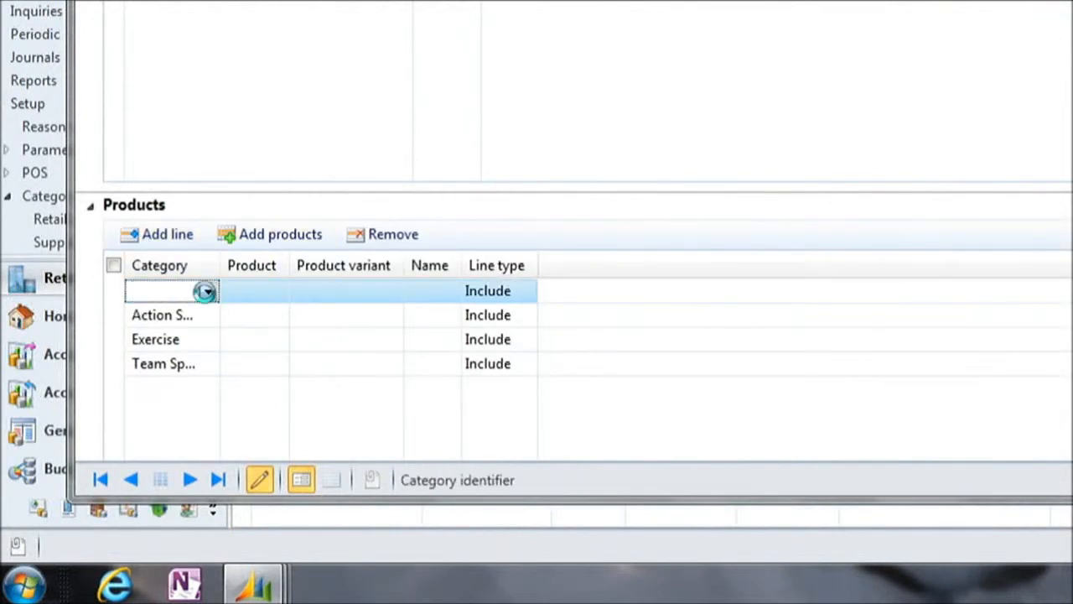
{"action": "left_click", "coordinate": [208, 291]}
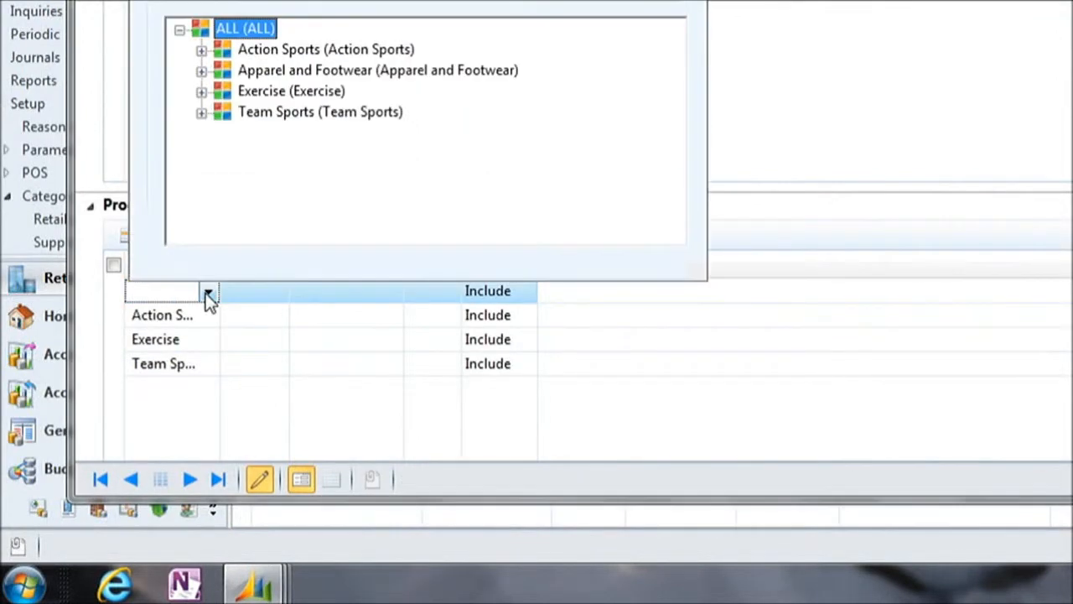
{"action": "left_click", "coordinate": [260, 71]}
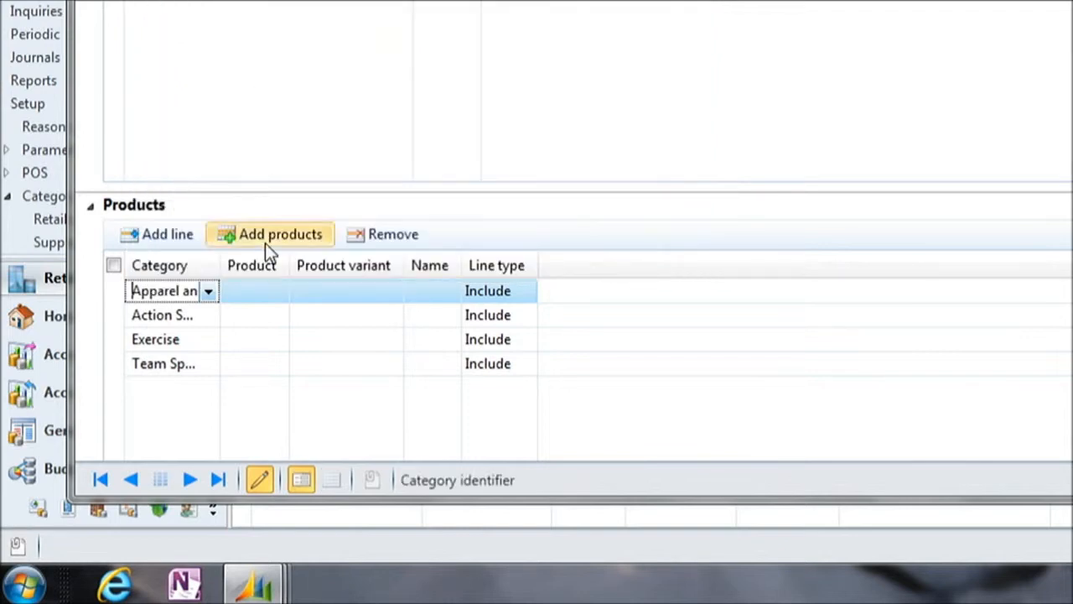
Step: Look up the products selectable for the new Apparel and Footwear line without choosing one
{"action": "left_click", "coordinate": [264, 291]}
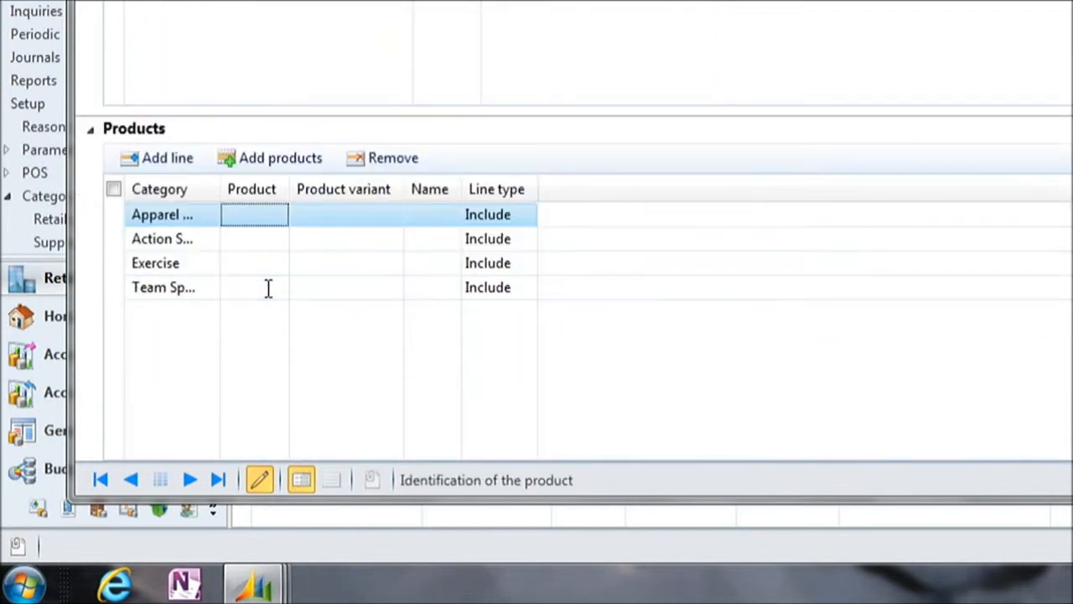
{"action": "left_click", "coordinate": [268, 220]}
{"action": "left_click", "coordinate": [278, 216]}
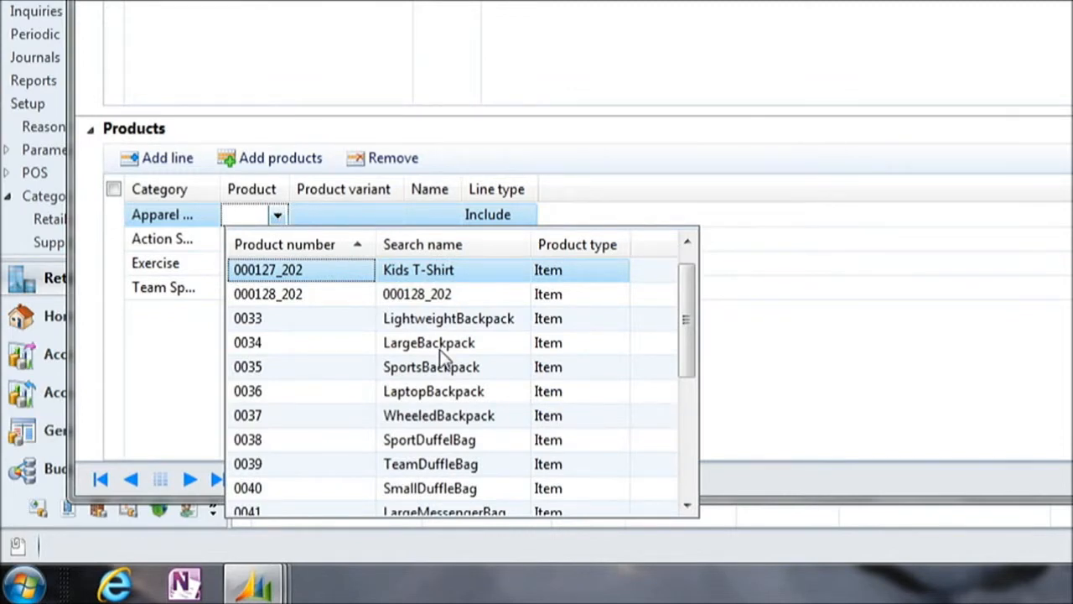
{"action": "left_click", "coordinate": [756, 318]}
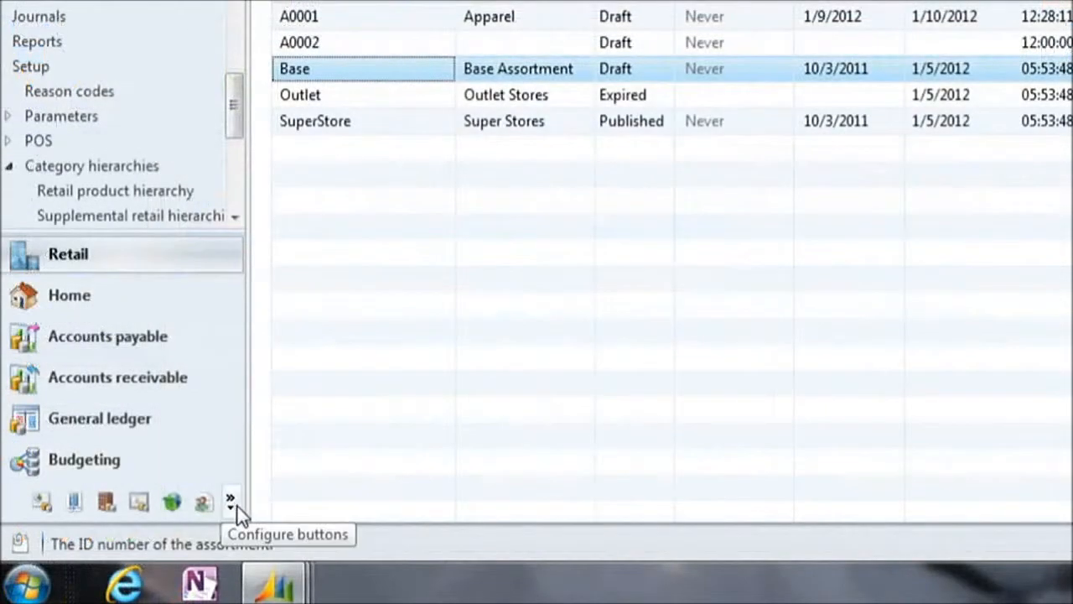
Step: Switch to Organization administration, view the Assortment hierarchy among the organization hierarchies, and select Store 10 in it
{"action": "left_click", "coordinate": [231, 505]}
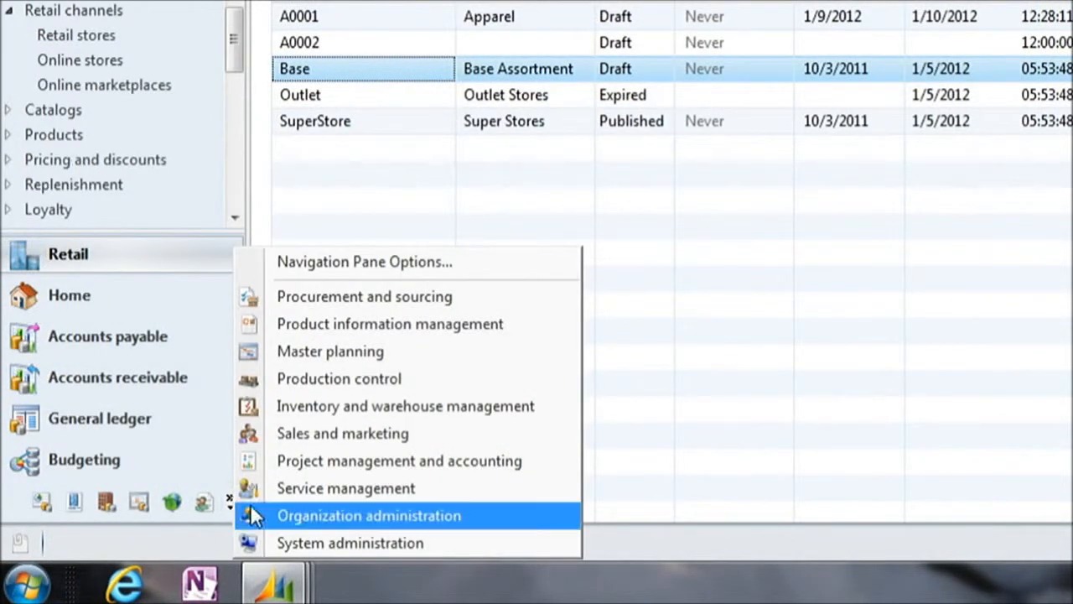
{"action": "left_click", "coordinate": [306, 516]}
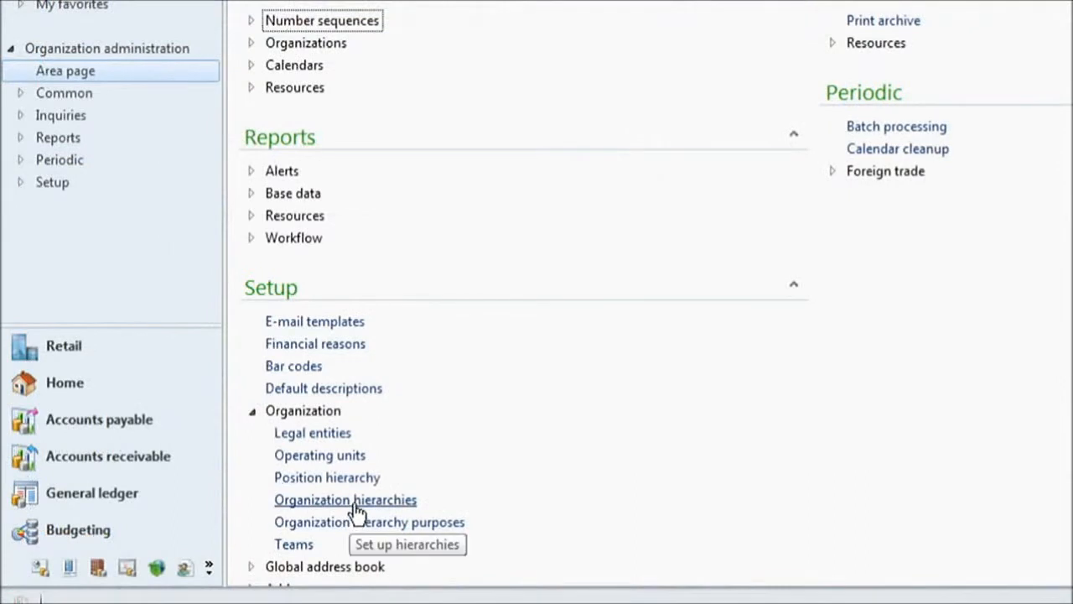
{"action": "left_click", "coordinate": [345, 500]}
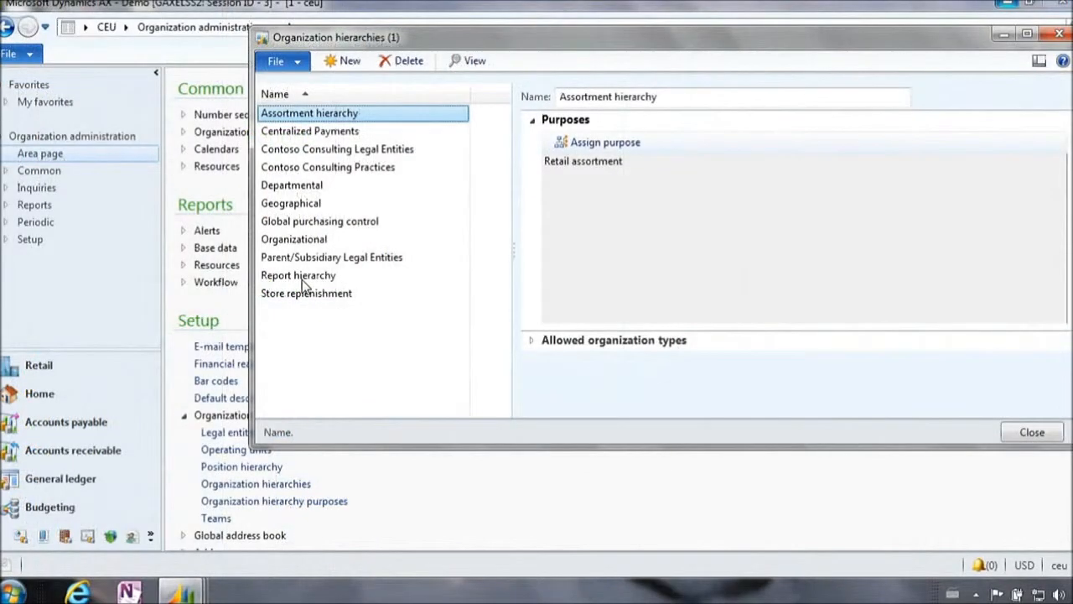
{"action": "left_click", "coordinate": [475, 66]}
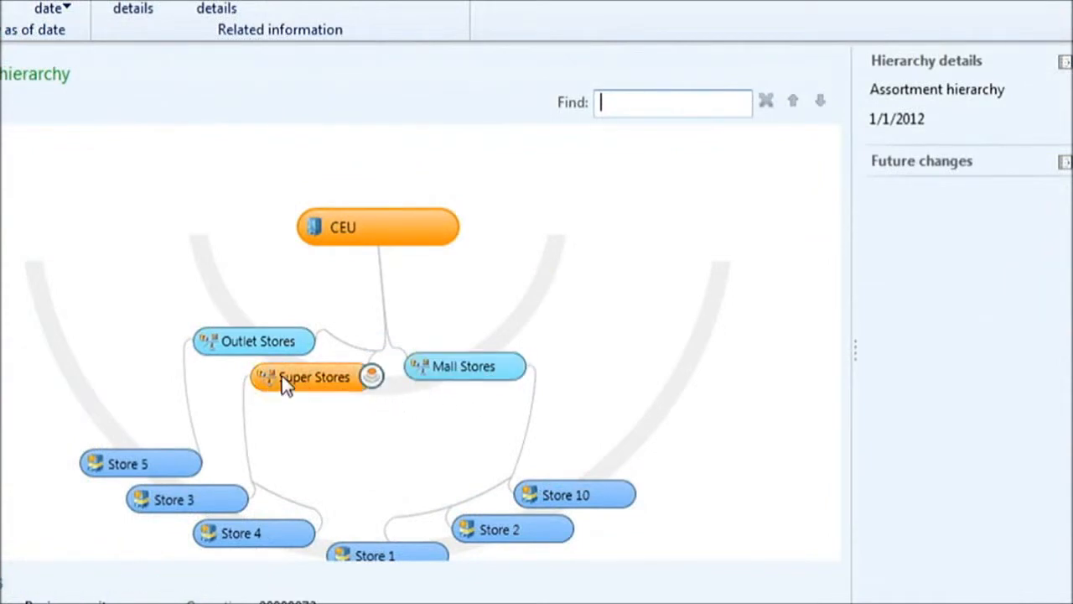
{"action": "left_click", "coordinate": [565, 495]}
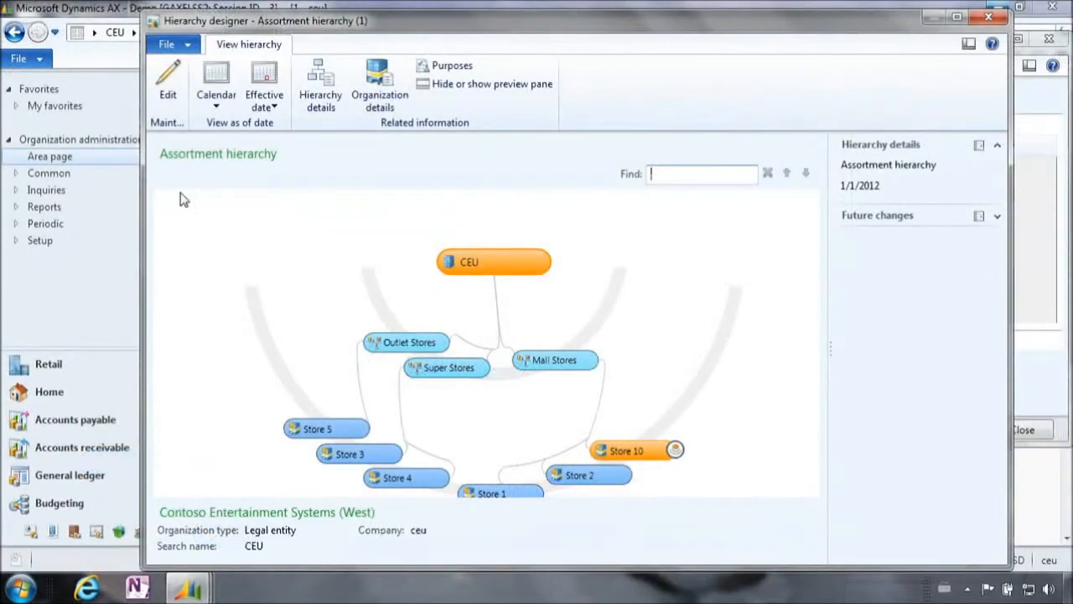
Step: Switch the Assortment hierarchy to edit mode, insert the Store 6 retail channel under Mall Stores, and select the new node
{"action": "left_click", "coordinate": [165, 90]}
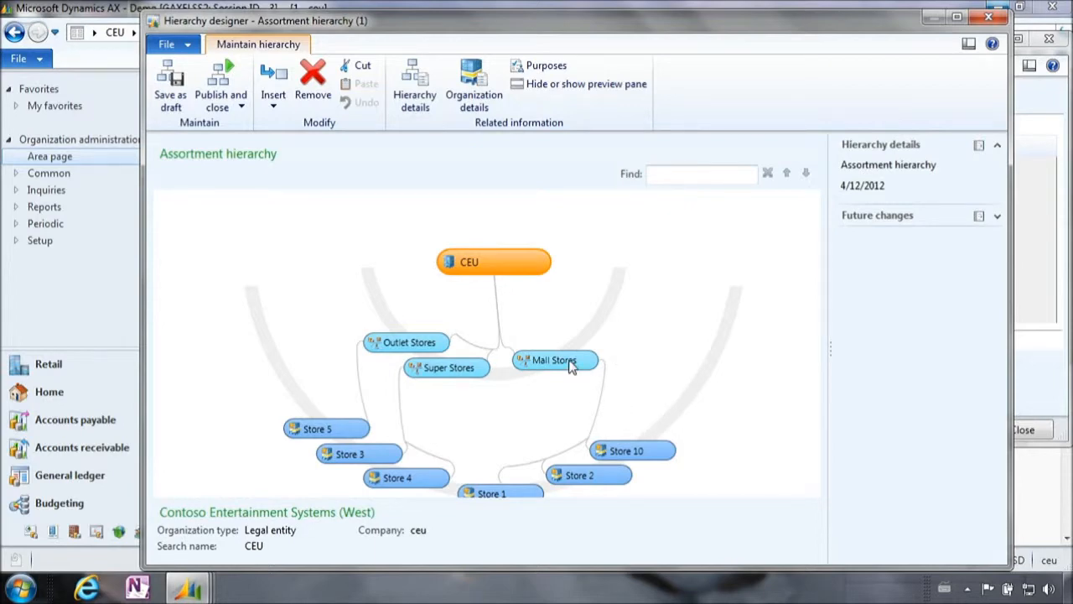
{"action": "left_click", "coordinate": [560, 360]}
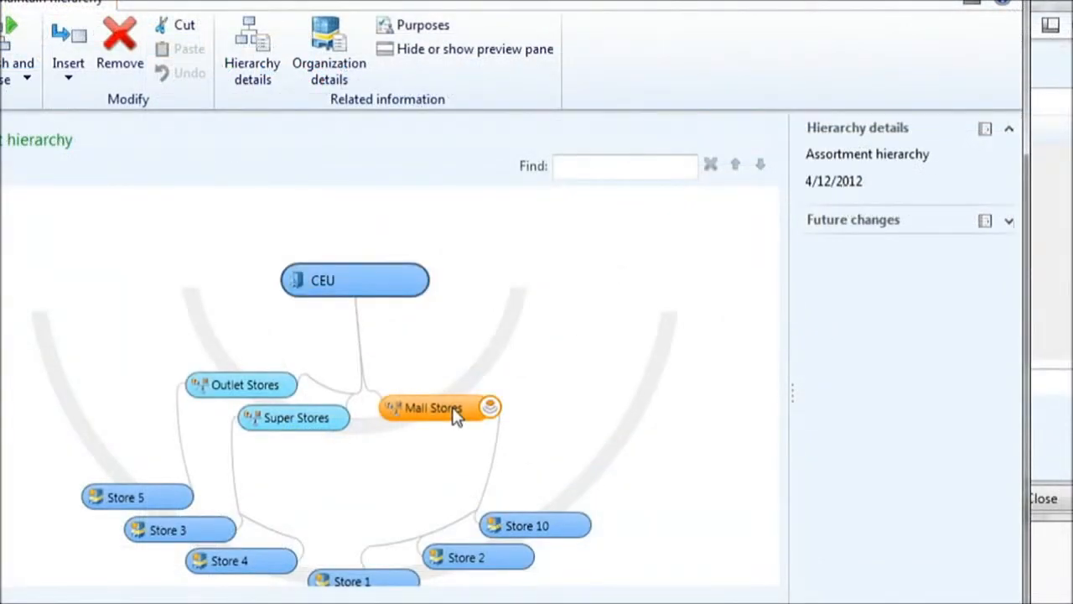
{"action": "right_click", "coordinate": [455, 416]}
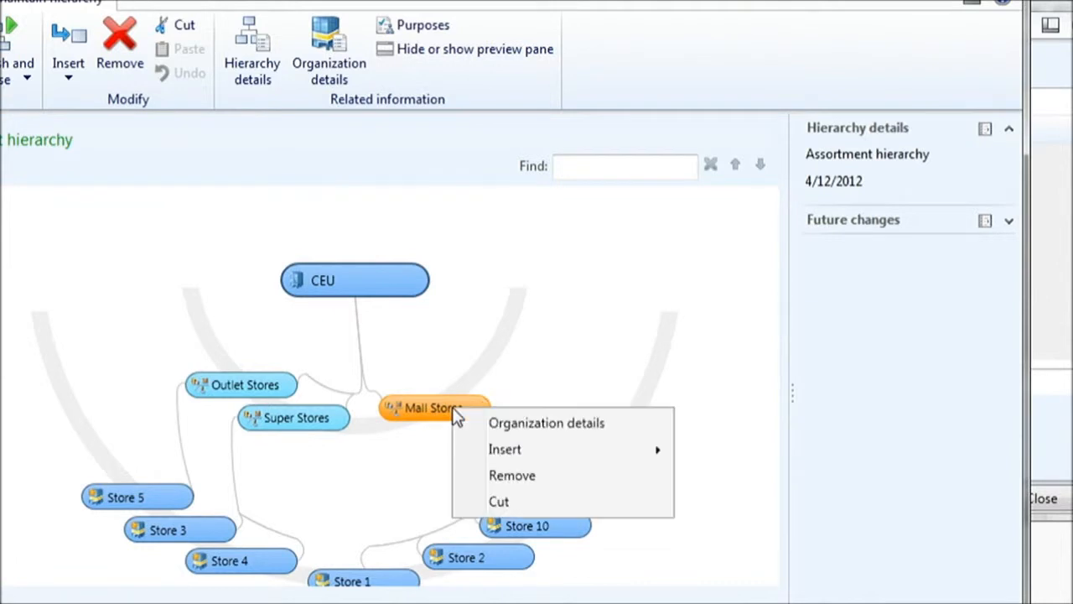
{"action": "mouse_move", "coordinate": [609, 457]}
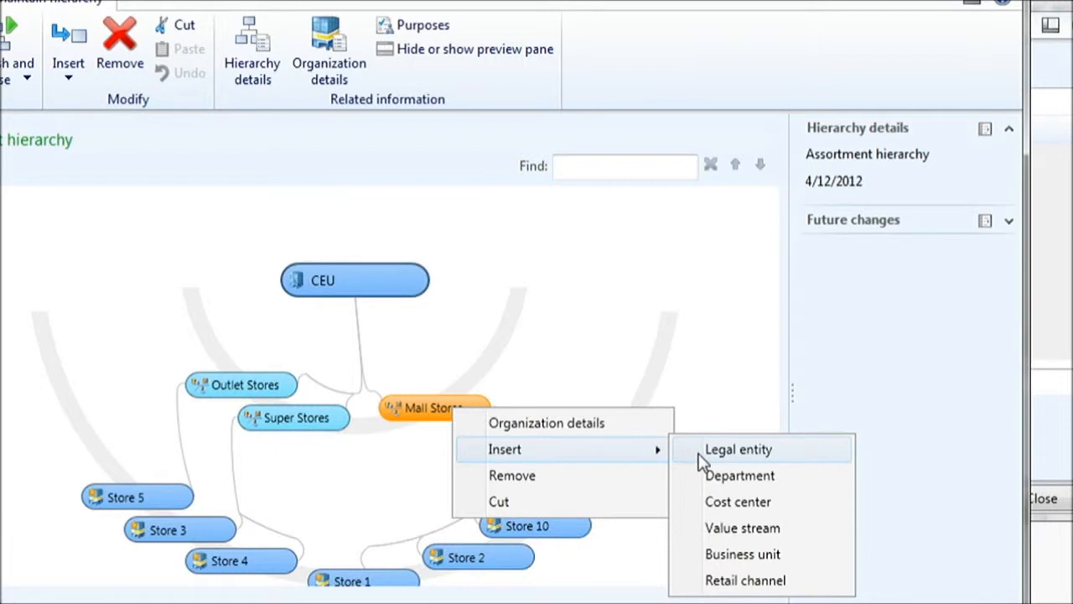
{"action": "left_click", "coordinate": [734, 582]}
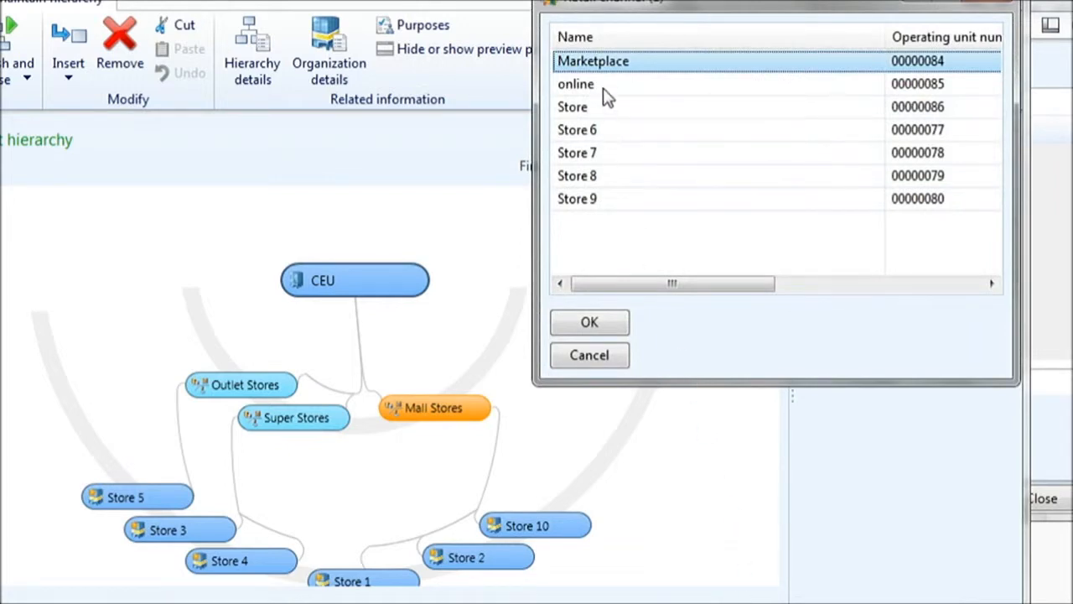
{"action": "left_click", "coordinate": [612, 134]}
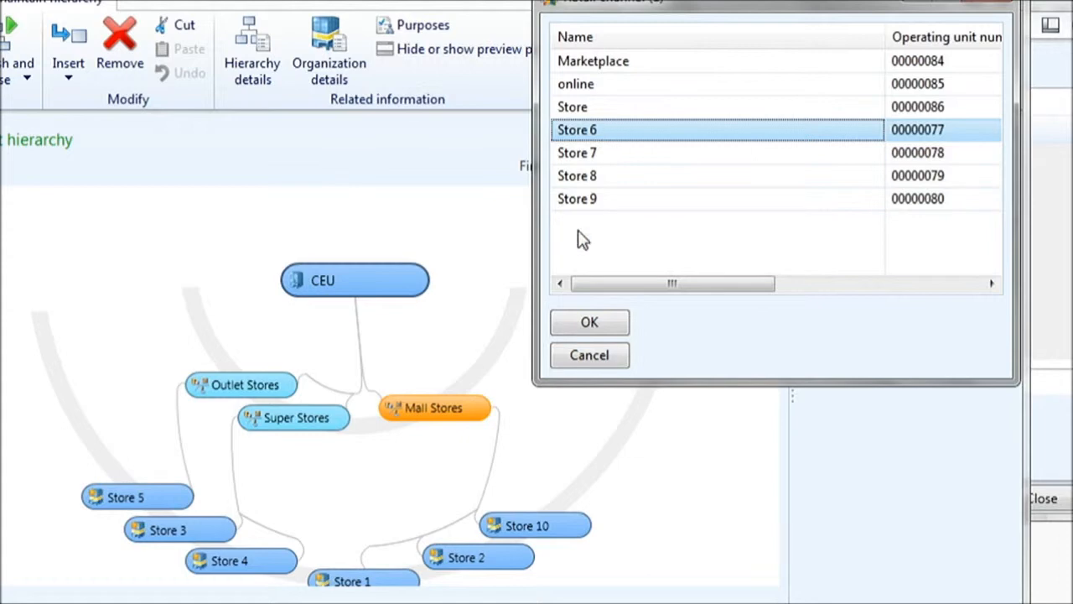
{"action": "left_click", "coordinate": [589, 329]}
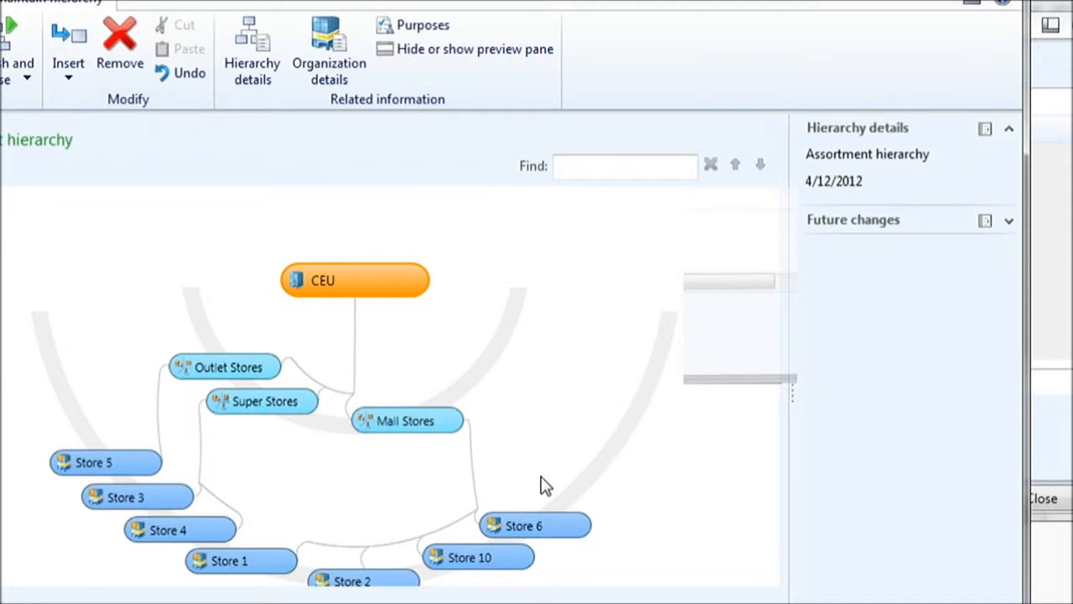
{"action": "left_click", "coordinate": [431, 426]}
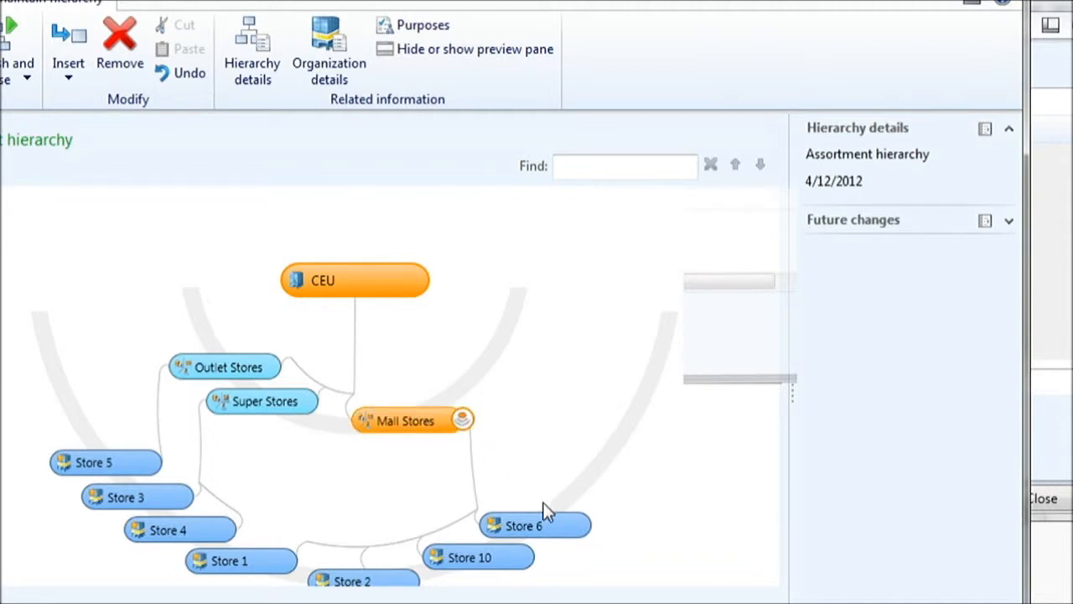
{"action": "left_click", "coordinate": [552, 529]}
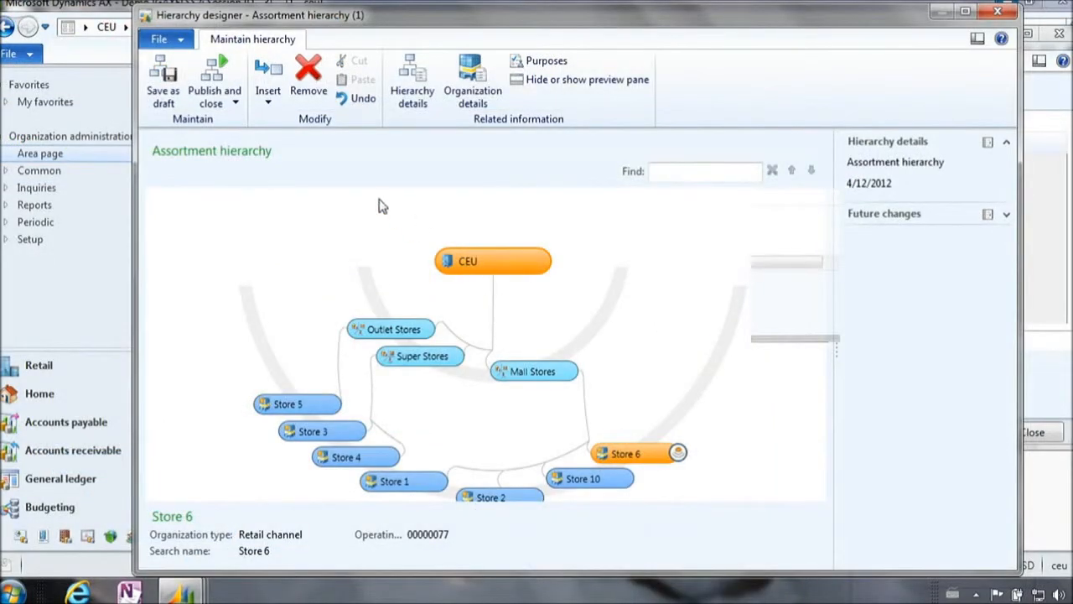
Step: Publish and close the Assortment hierarchy with an effective date of 4/30/2012
{"action": "left_click", "coordinate": [211, 92]}
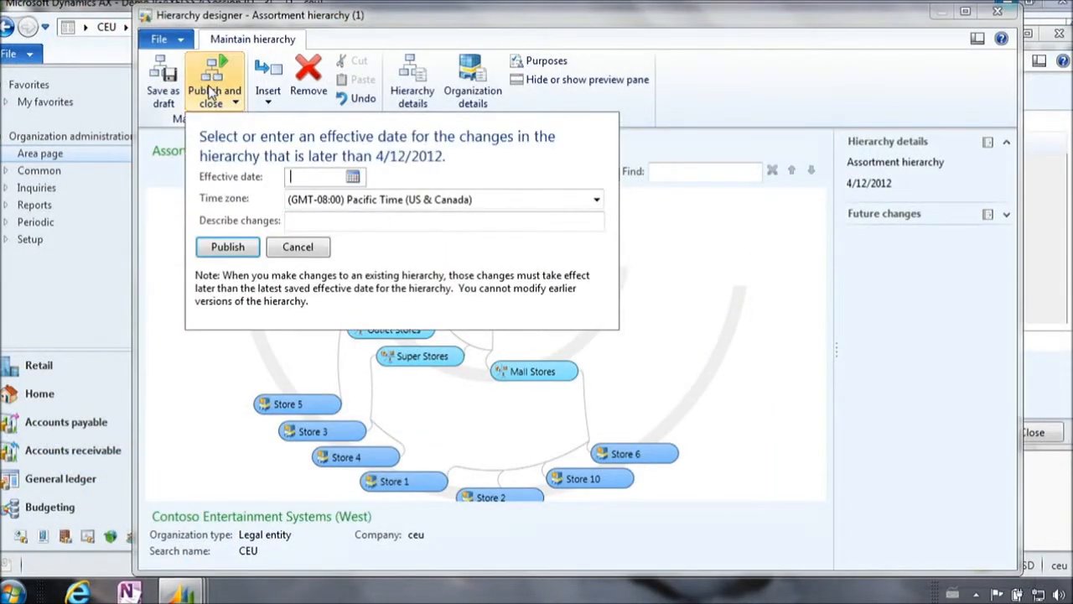
{"action": "left_click", "coordinate": [352, 178]}
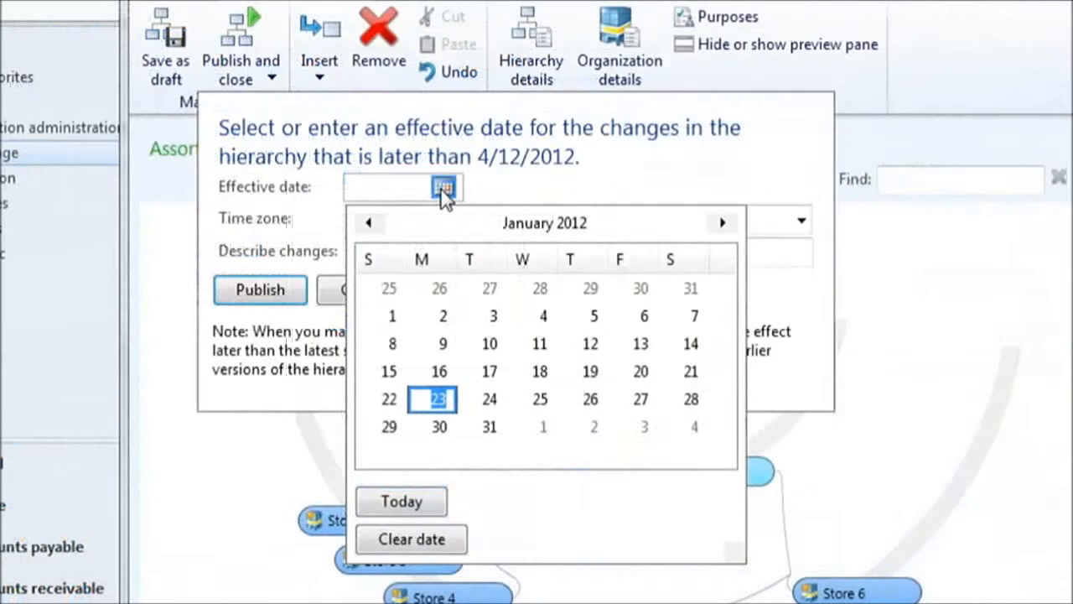
{"action": "left_click", "coordinate": [723, 224]}
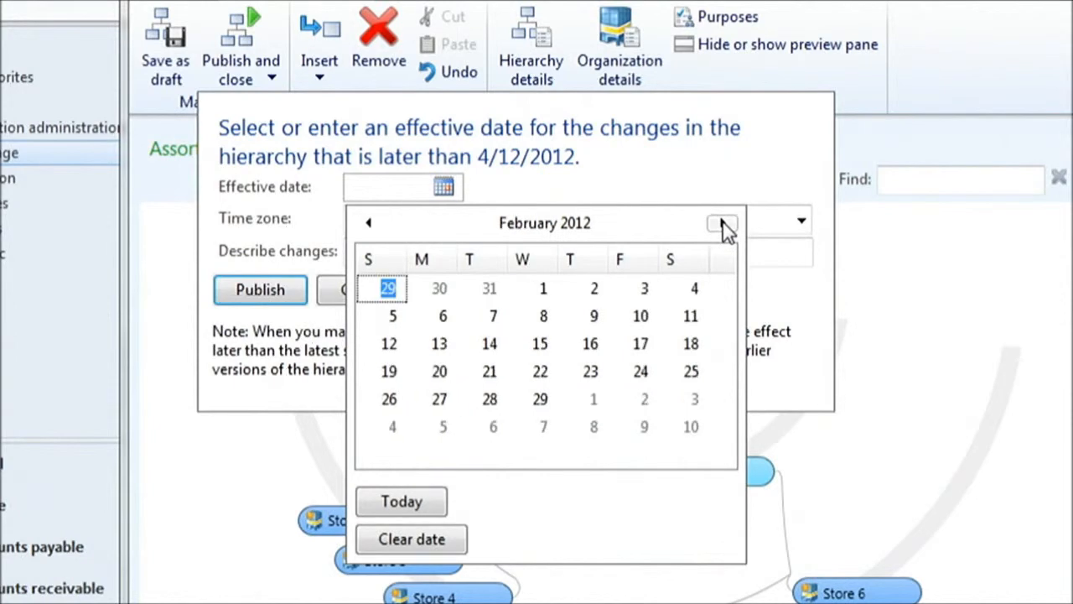
{"action": "left_click", "coordinate": [722, 224]}
{"action": "left_click", "coordinate": [722, 224]}
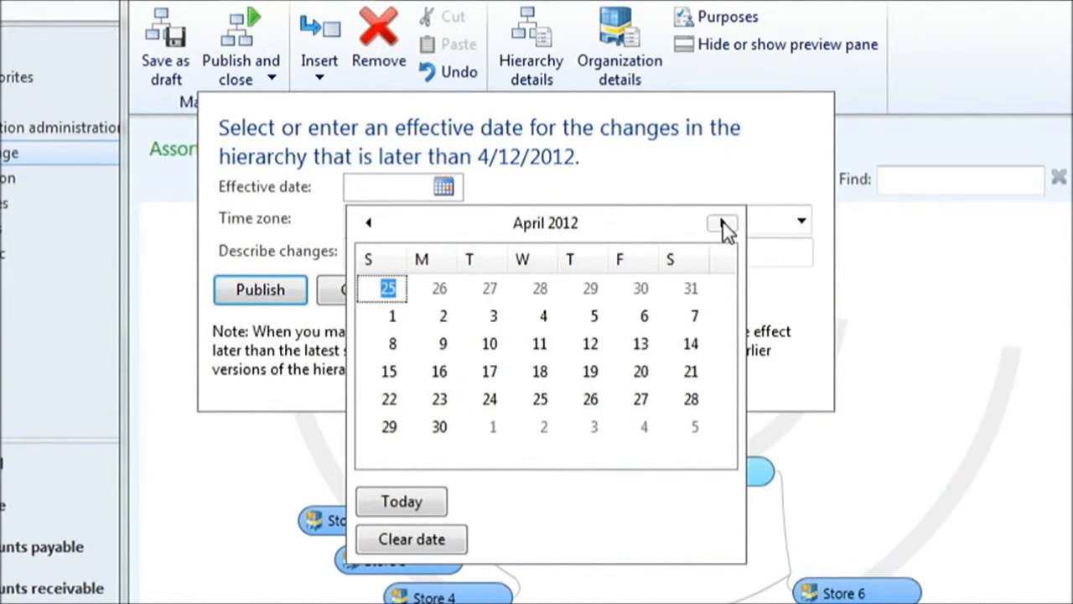
{"action": "left_click", "coordinate": [438, 427]}
{"action": "left_click", "coordinate": [259, 292]}
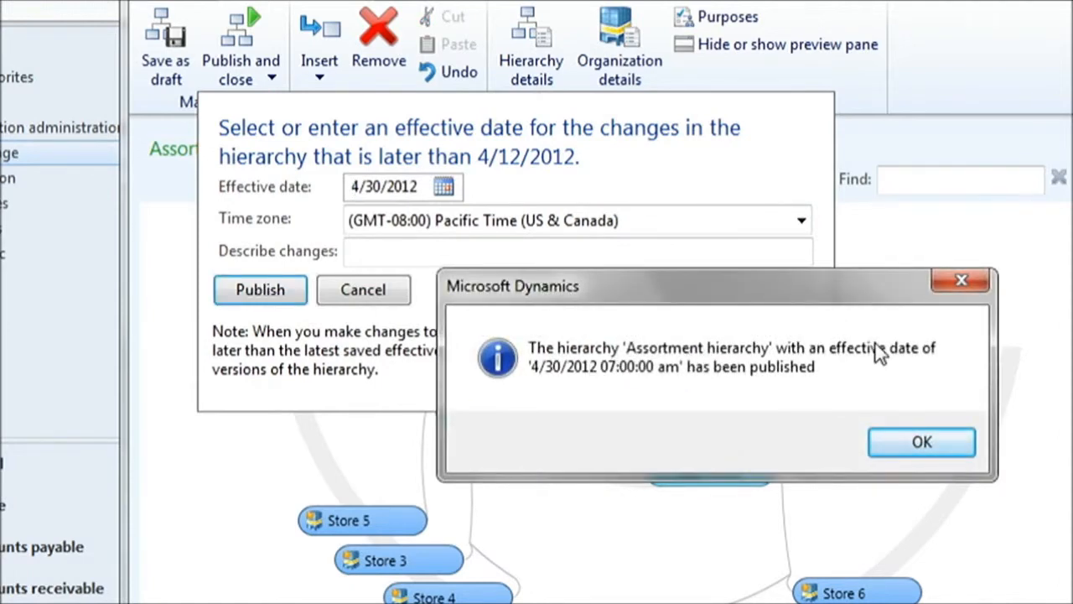
{"action": "left_click", "coordinate": [914, 447]}
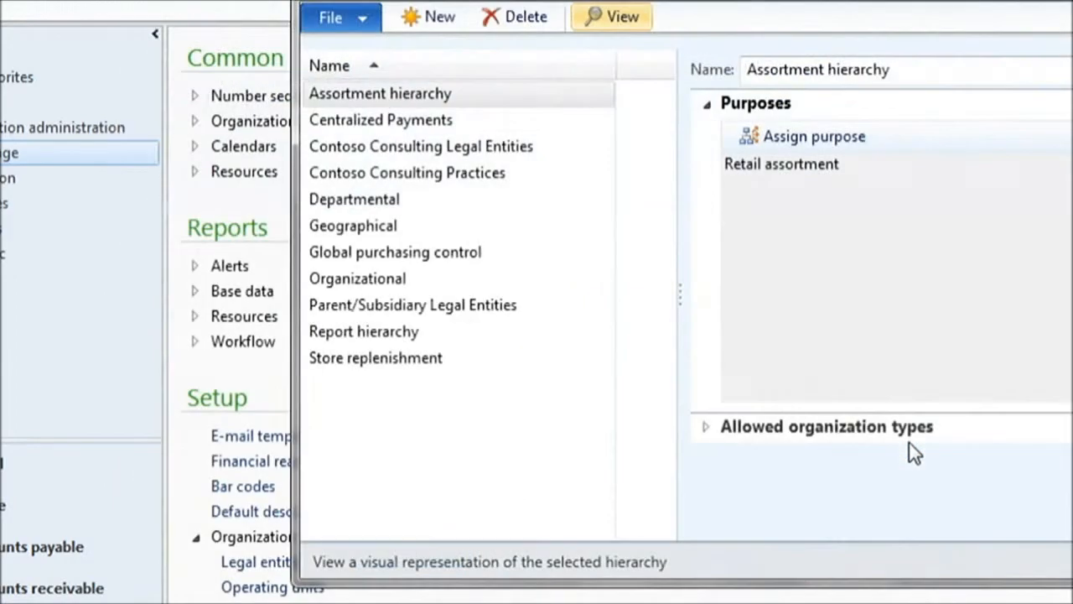